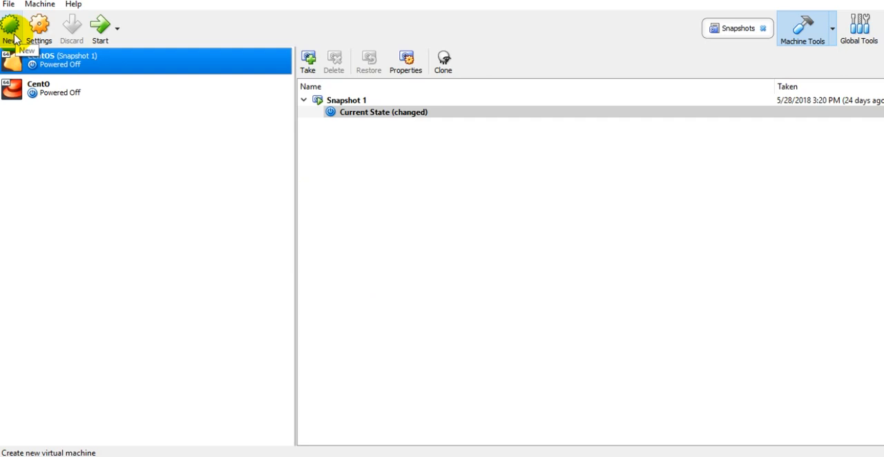
Start a new virtual machine named test with type Linux and version Red Hat (64-bit)
{"action": "left_click", "coordinate": [12, 34]}
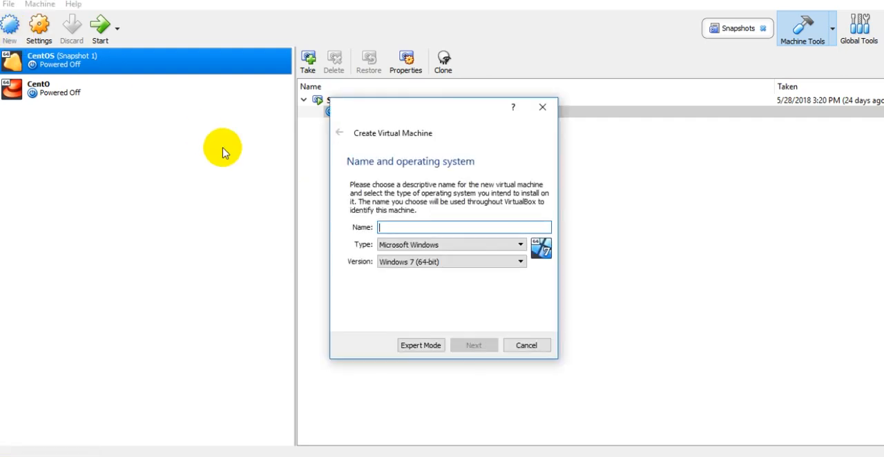
{"action": "left_click", "coordinate": [460, 229]}
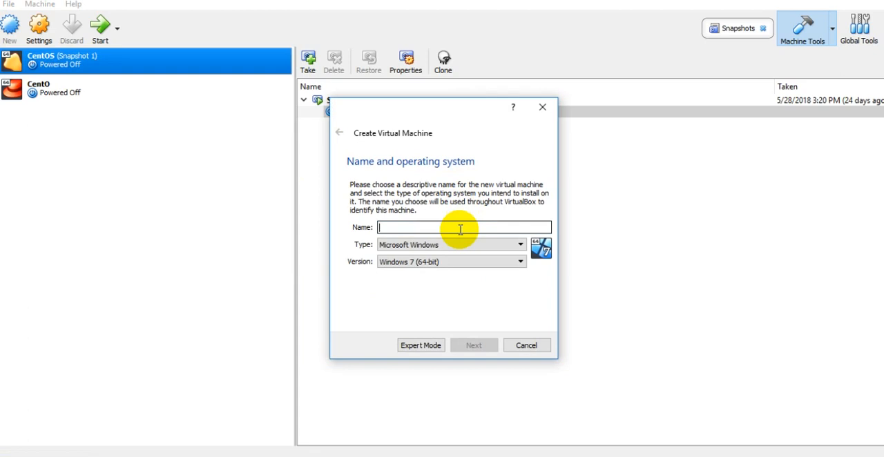
{"action": "type", "text": "test"}
{"action": "left_click", "coordinate": [453, 246]}
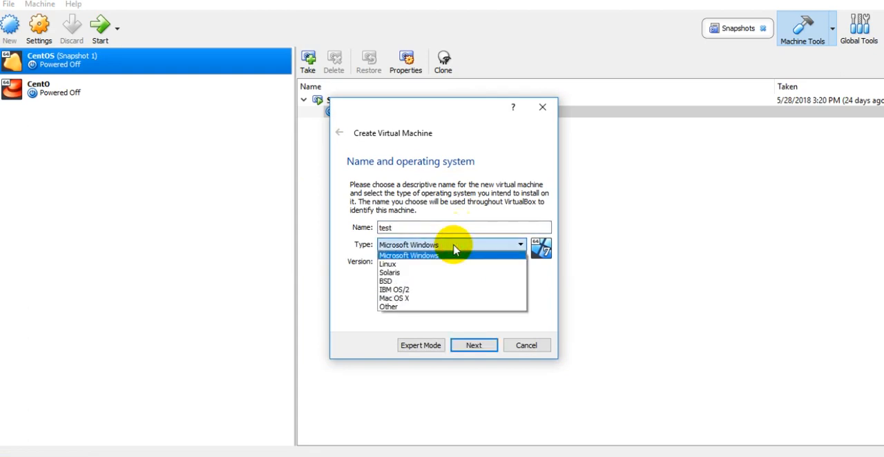
{"action": "left_click", "coordinate": [442, 264]}
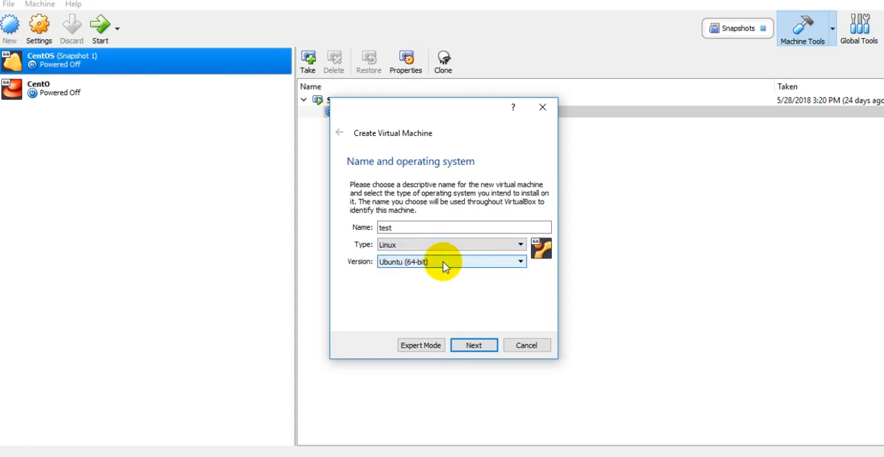
{"action": "left_click", "coordinate": [441, 263]}
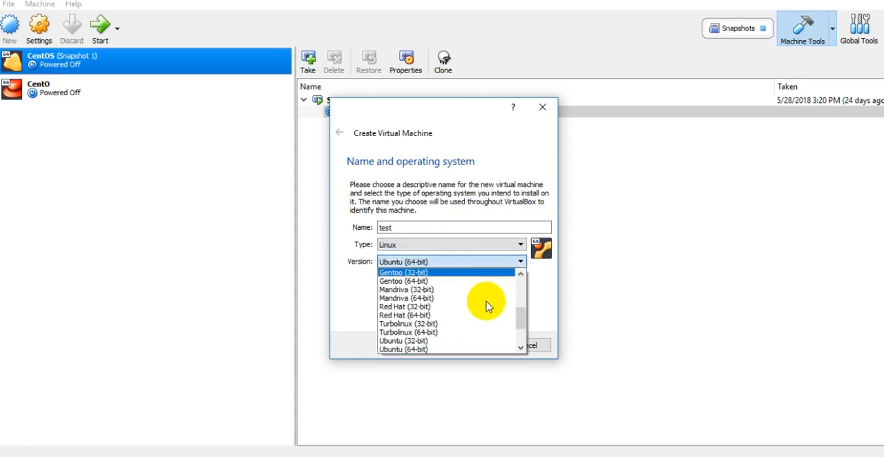
{"action": "mouse_move", "coordinate": [520, 322]}
{"action": "left_mouse_down"}
{"action": "mouse_move", "coordinate": [522, 343]}
{"action": "mouse_move", "coordinate": [521, 329]}
{"action": "left_mouse_up"}
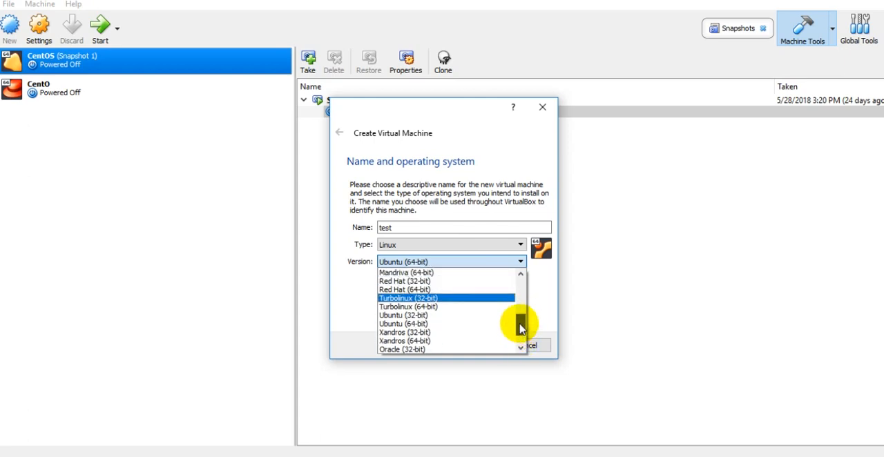
{"action": "left_click", "coordinate": [482, 296]}
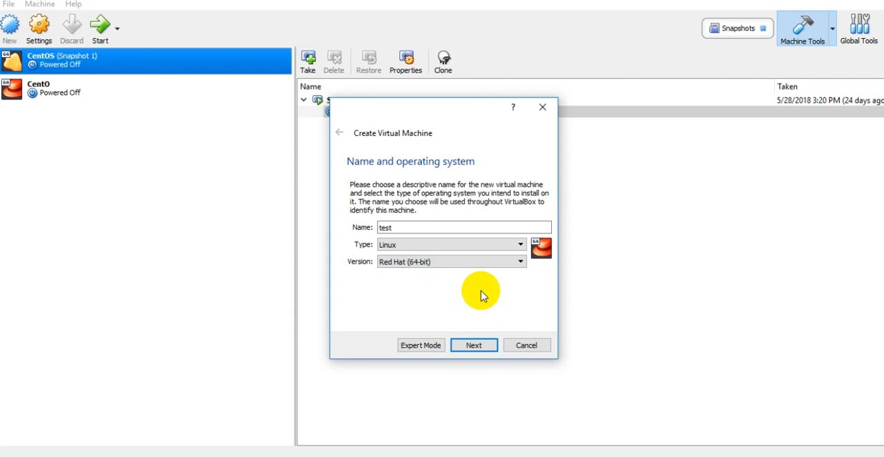
{"action": "left_click", "coordinate": [473, 346]}
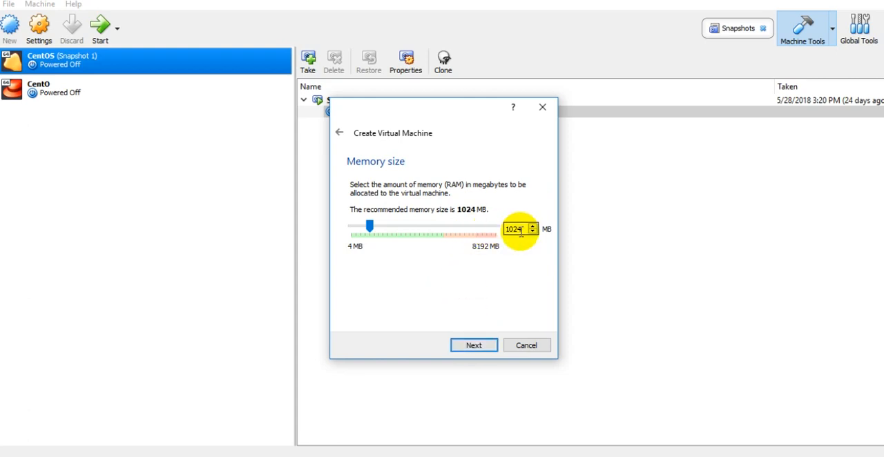
Accept 1024 MB of memory and create a dynamically allocated 8.00 GB VDI hard disk named test
{"action": "left_click", "coordinate": [475, 348]}
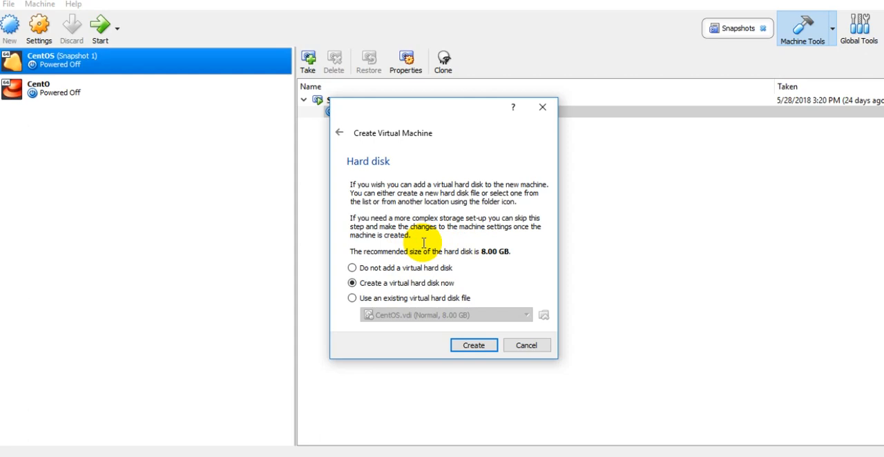
{"action": "left_click", "coordinate": [473, 345]}
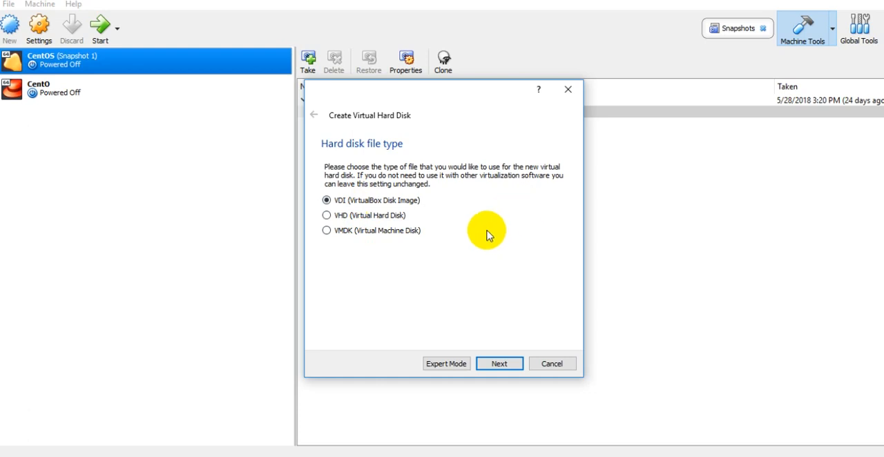
{"action": "left_click", "coordinate": [498, 364]}
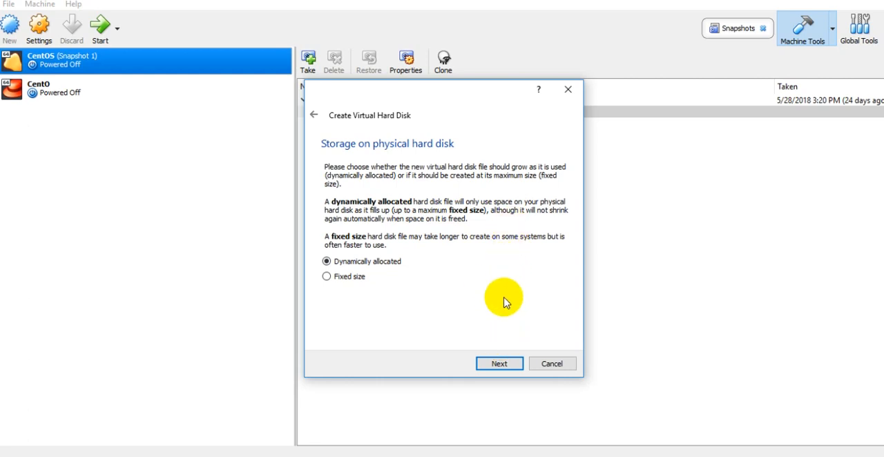
{"action": "left_click", "coordinate": [500, 364]}
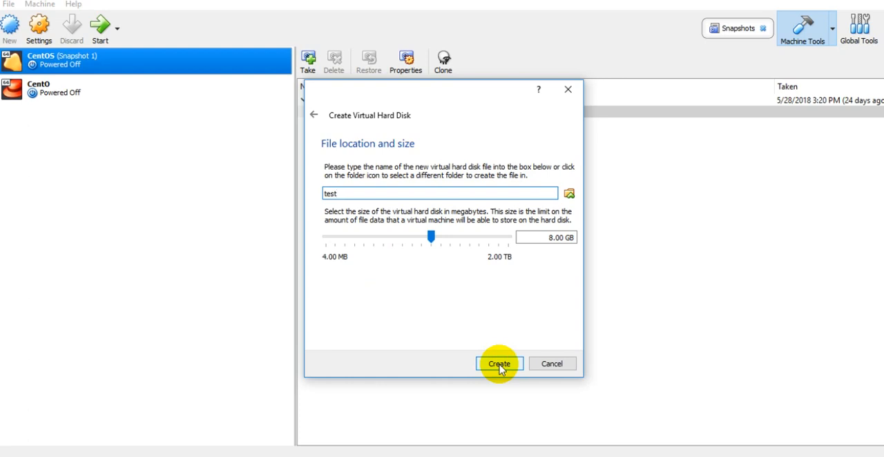
{"action": "left_click", "coordinate": [500, 365]}
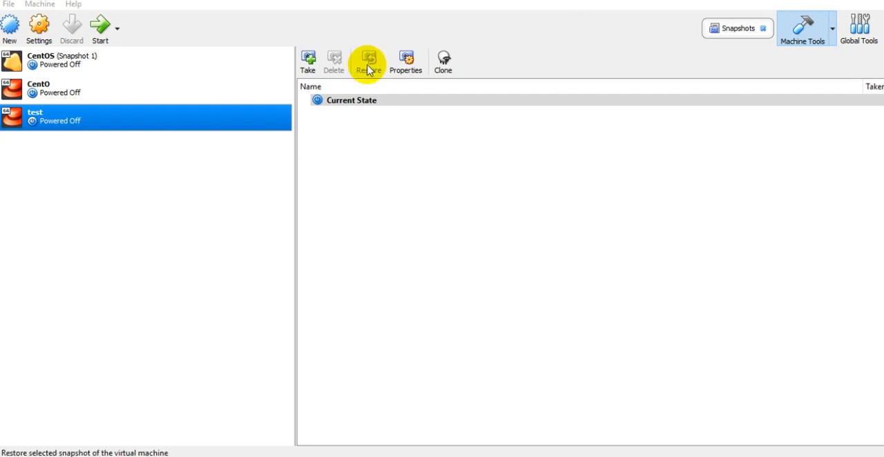
Start the test machine and choose CentOS-7-x86_64-Everything-1611.iso from the known disks as its start-up disk
{"action": "left_click", "coordinate": [101, 33]}
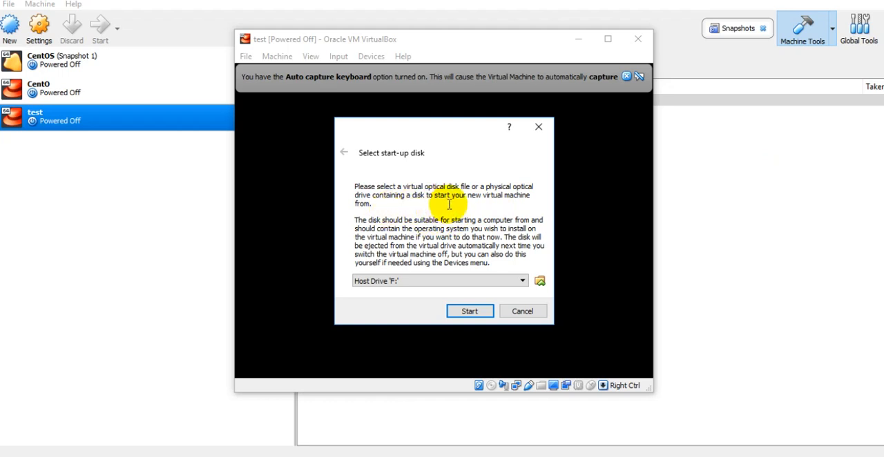
{"action": "left_click", "coordinate": [481, 281]}
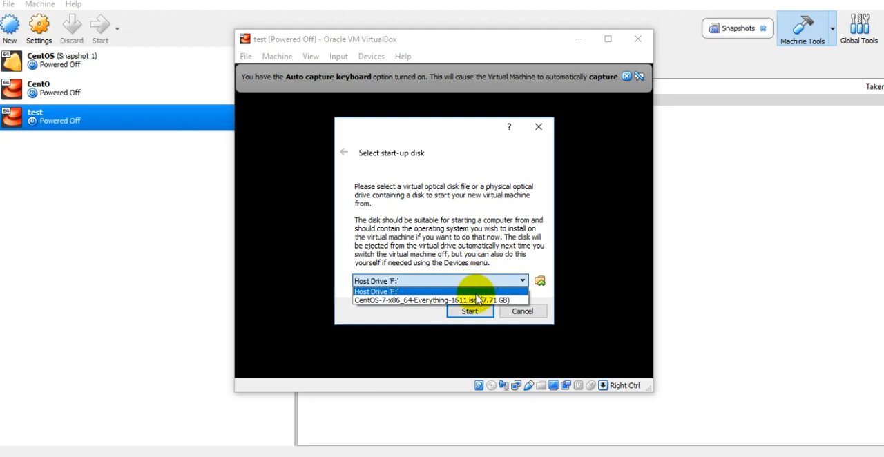
{"action": "left_click", "coordinate": [474, 301]}
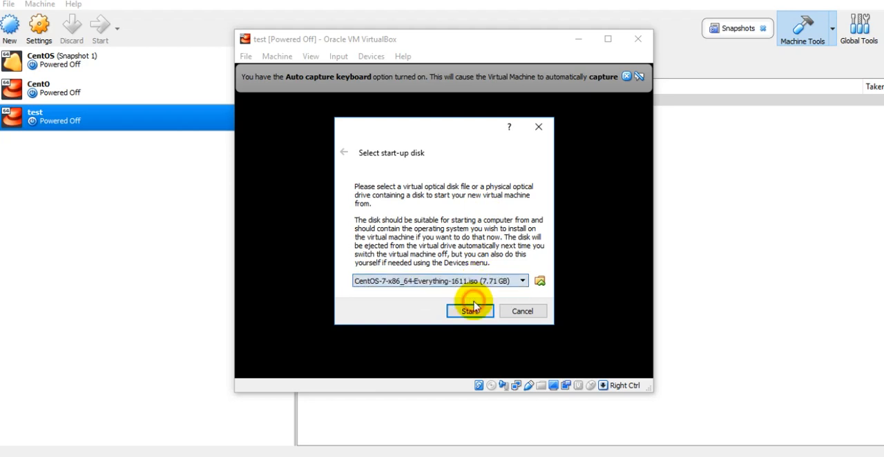
Browse to the CentOS-7-x86_64-Everything-1611 folder under OS on drive D:, choose its disc image, and boot the machine from it
{"action": "left_click", "coordinate": [539, 281]}
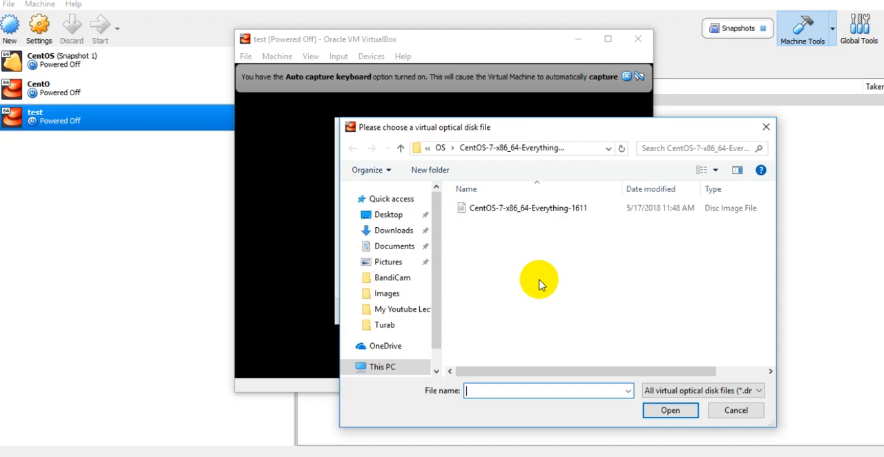
{"action": "left_click_drag", "start_coordinate": [438, 286], "coordinate": [437, 316]}
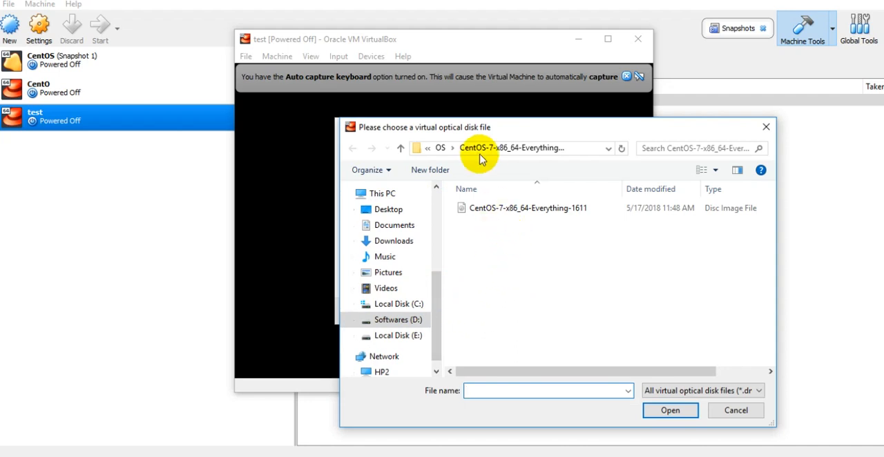
{"action": "left_click", "coordinate": [407, 320]}
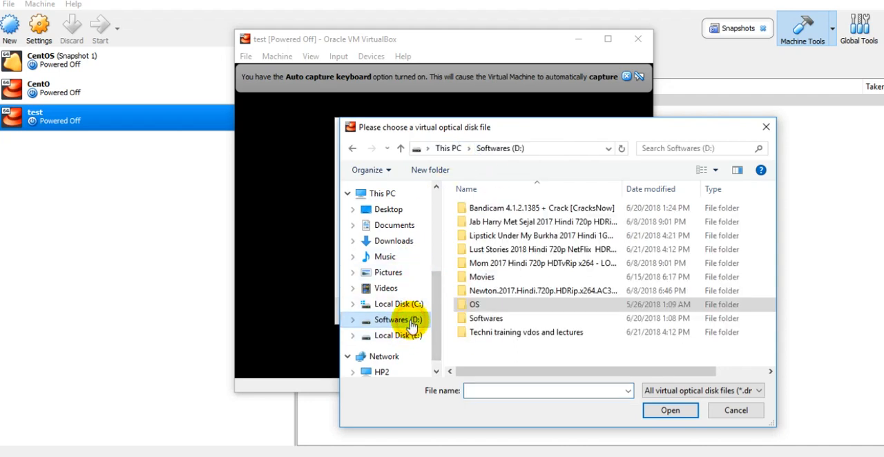
{"action": "double_click", "coordinate": [529, 305]}
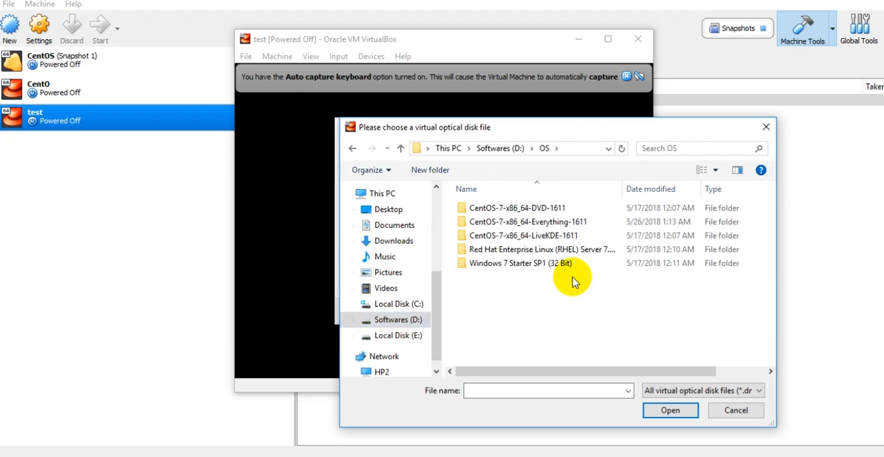
{"action": "left_click_drag", "start_coordinate": [624, 185], "coordinate": [689, 185]}
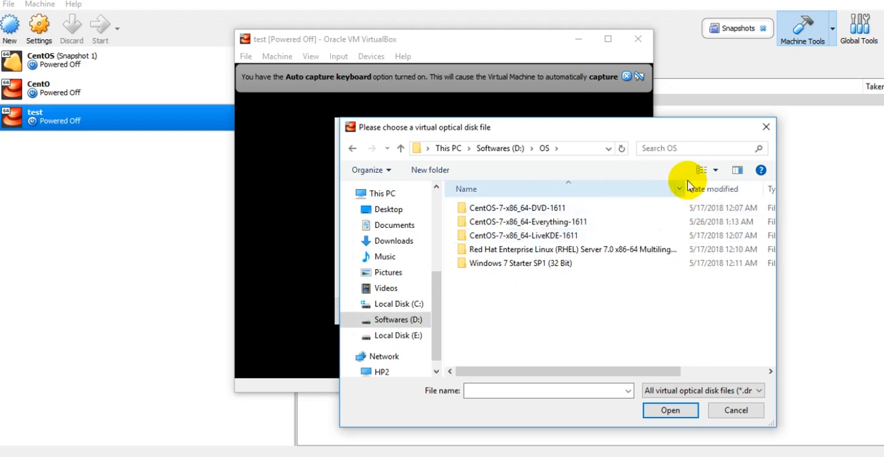
{"action": "double_click", "coordinate": [603, 226]}
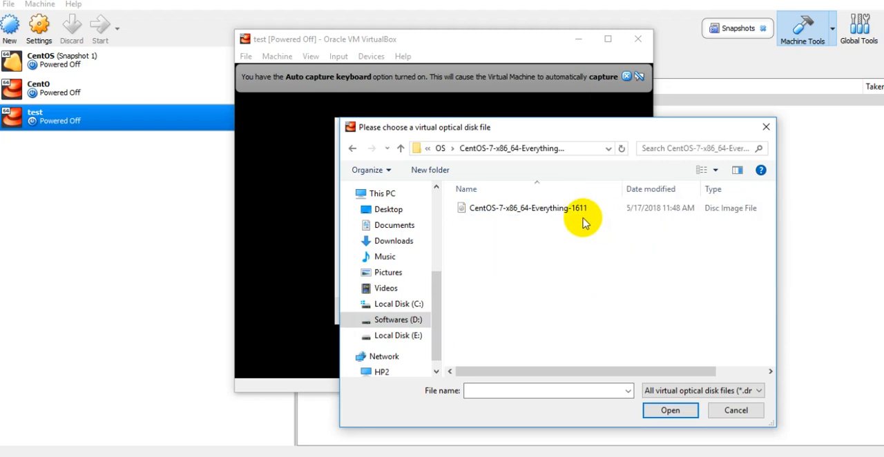
{"action": "left_click", "coordinate": [576, 211]}
{"action": "double_click", "coordinate": [576, 212]}
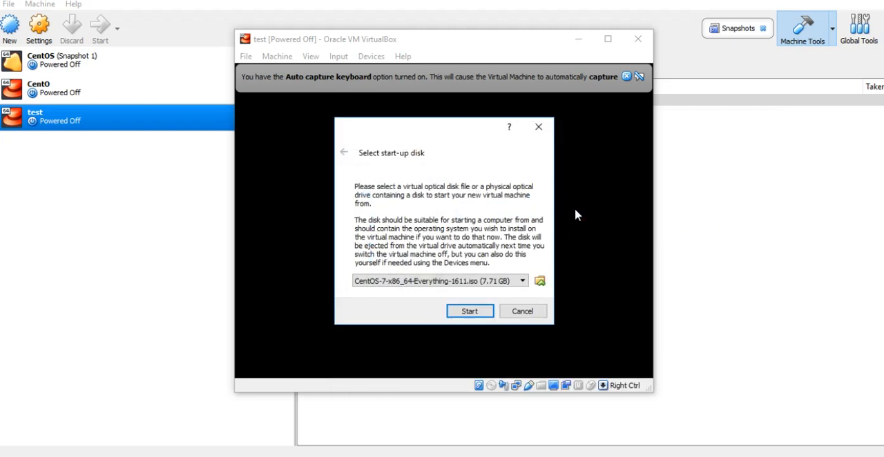
{"action": "left_click", "coordinate": [473, 312]}
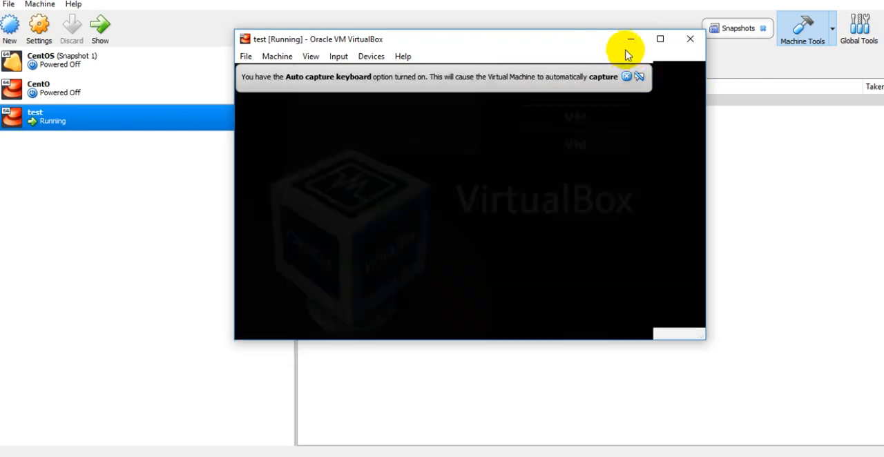
Maximize the virtual machine window and run Test this media & install CentOS Linux 7, dismissing the keyboard capture message
{"action": "left_click", "coordinate": [610, 40]}
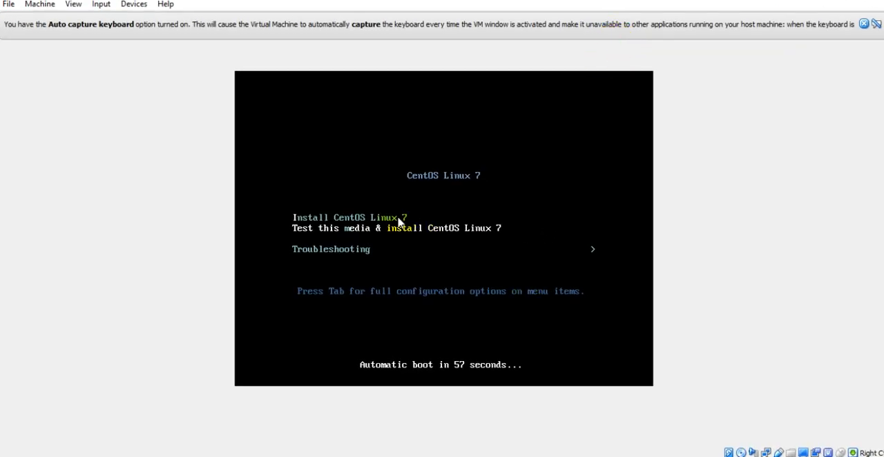
{"action": "left_click", "coordinate": [568, 206]}
{"action": "key", "text": "Return"}
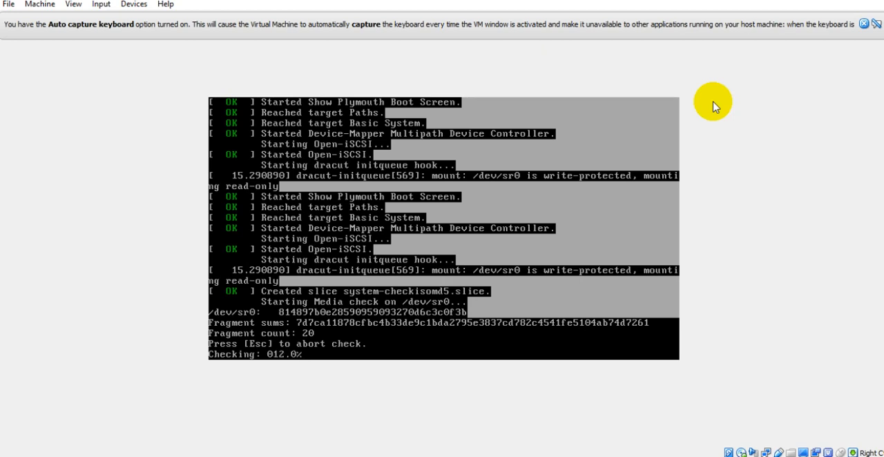
{"action": "left_click", "coordinate": [863, 25]}
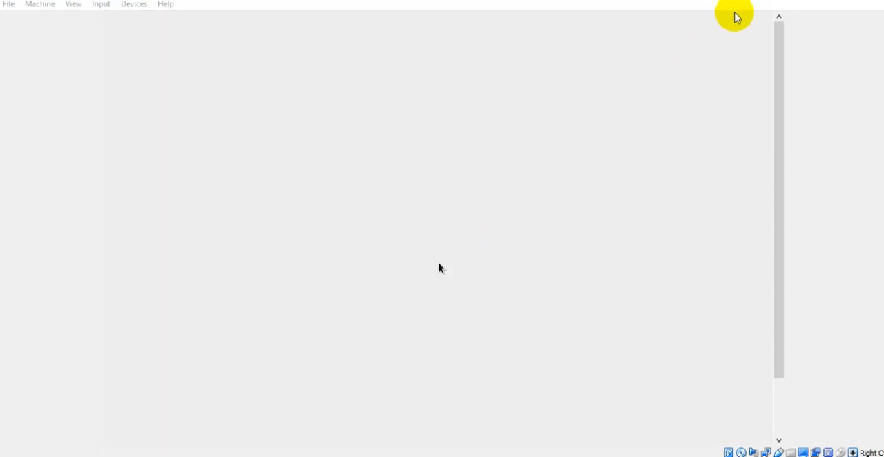
Accept English (United States) as the installation language and continue to the installation summary
{"action": "left_click_drag", "start_coordinate": [782, 43], "coordinate": [779, 71]}
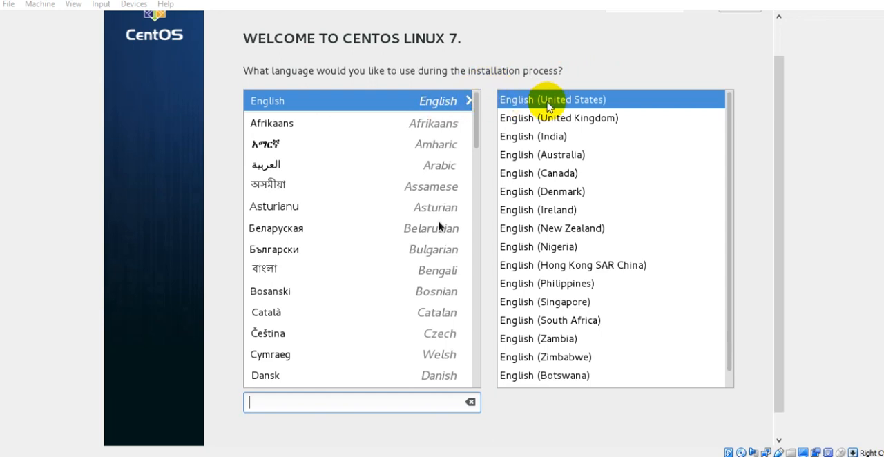
{"action": "left_click_drag", "start_coordinate": [781, 98], "coordinate": [781, 168]}
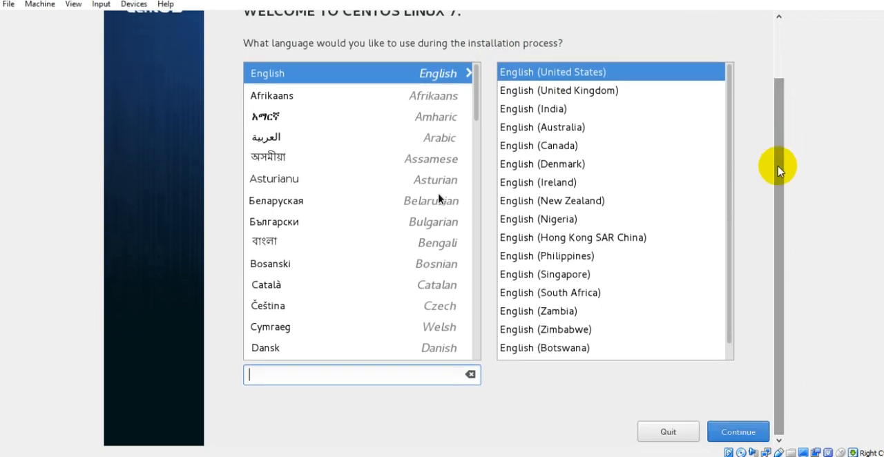
{"action": "left_click", "coordinate": [734, 435]}
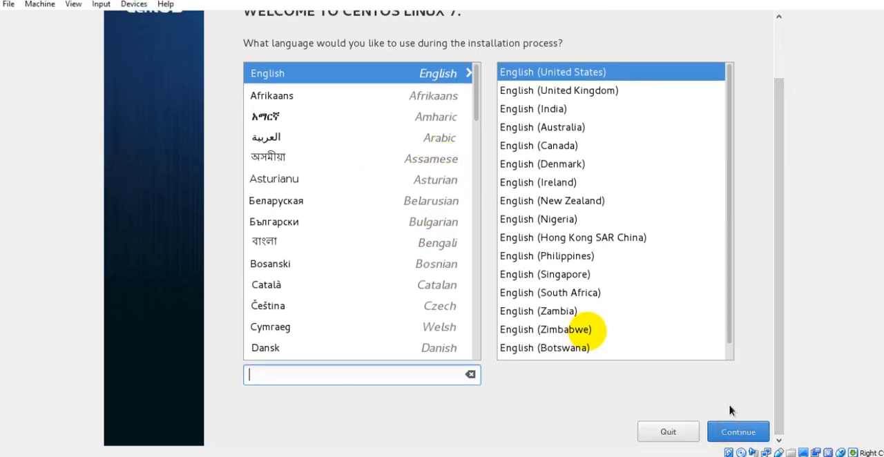
{"action": "left_click", "coordinate": [732, 432]}
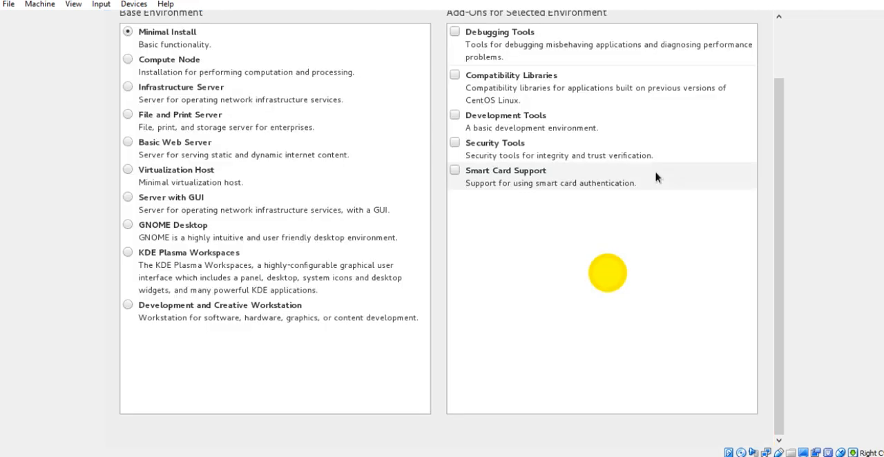
Set the base environment to Server with GUI in the software selection and view its available add-ons
{"action": "left_click", "coordinate": [657, 178]}
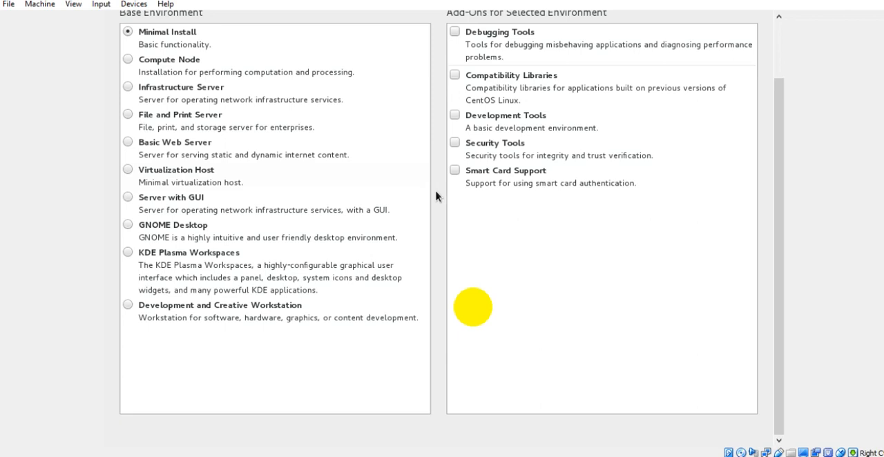
{"action": "left_click", "coordinate": [166, 201]}
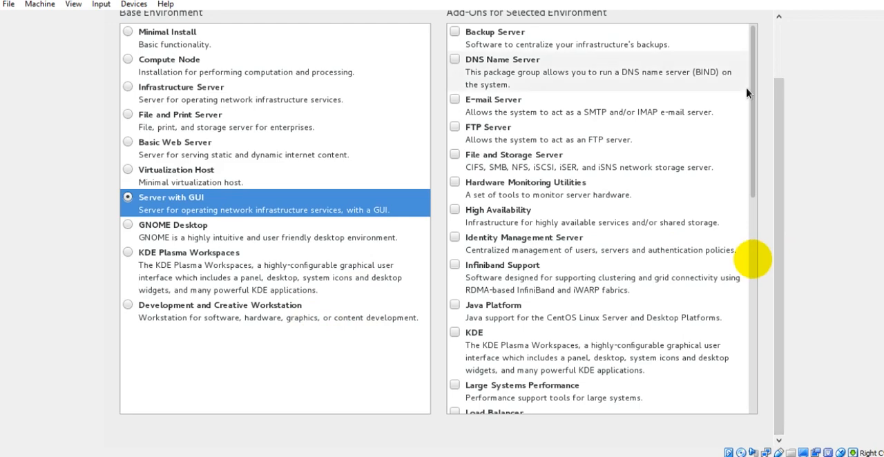
{"action": "mouse_move", "coordinate": [750, 90]}
{"action": "left_mouse_down"}
{"action": "mouse_move", "coordinate": [751, 172]}
{"action": "mouse_move", "coordinate": [751, 79]}
{"action": "left_mouse_up"}
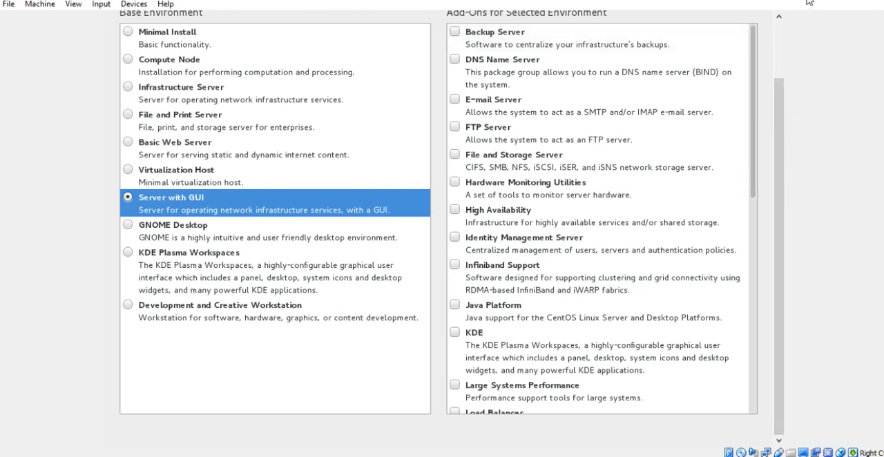
{"action": "left_click", "coordinate": [755, 49]}
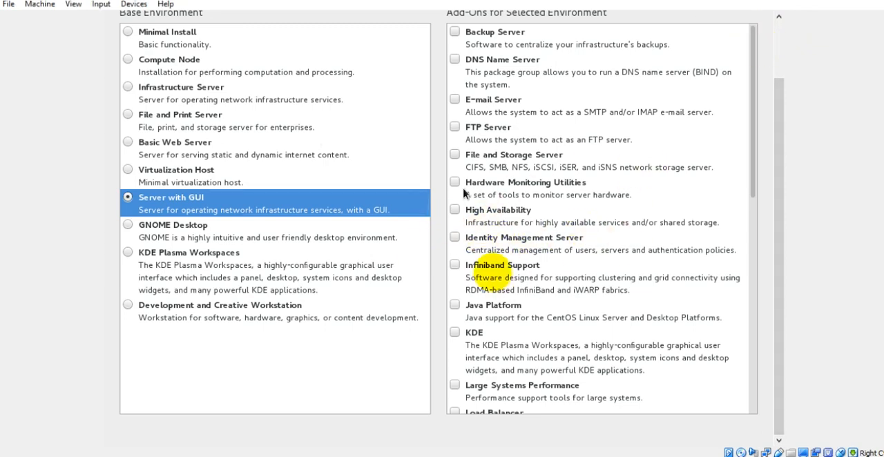
Confirm the Server with GUI software selection without any add-ons and return to the installation summary
{"action": "left_click_drag", "start_coordinate": [751, 107], "coordinate": [750, 77]}
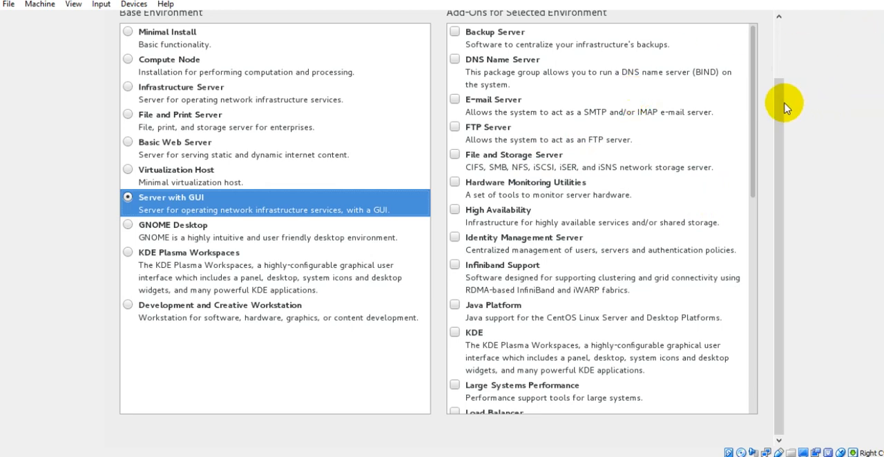
{"action": "left_click_drag", "start_coordinate": [780, 100], "coordinate": [779, 25]}
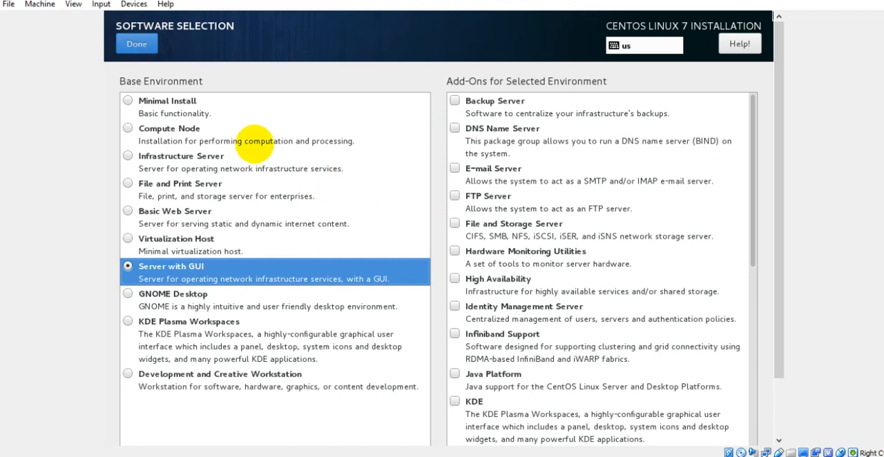
{"action": "left_click", "coordinate": [133, 43]}
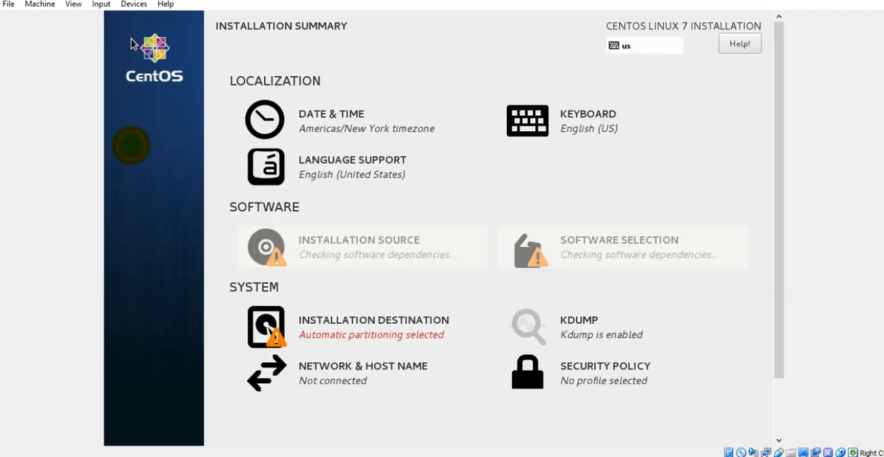
Accept the ATA VBOX HARDDISK with automatically configured partitioning as the installation destination
{"action": "left_click", "coordinate": [322, 241]}
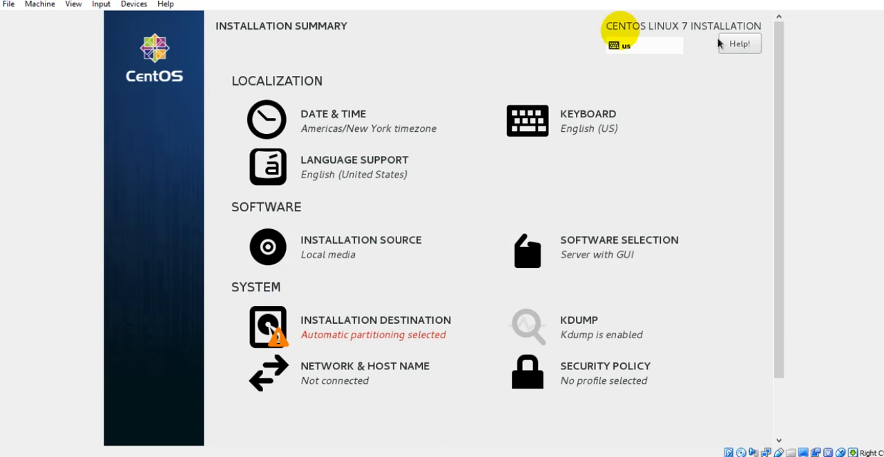
{"action": "left_click", "coordinate": [370, 337]}
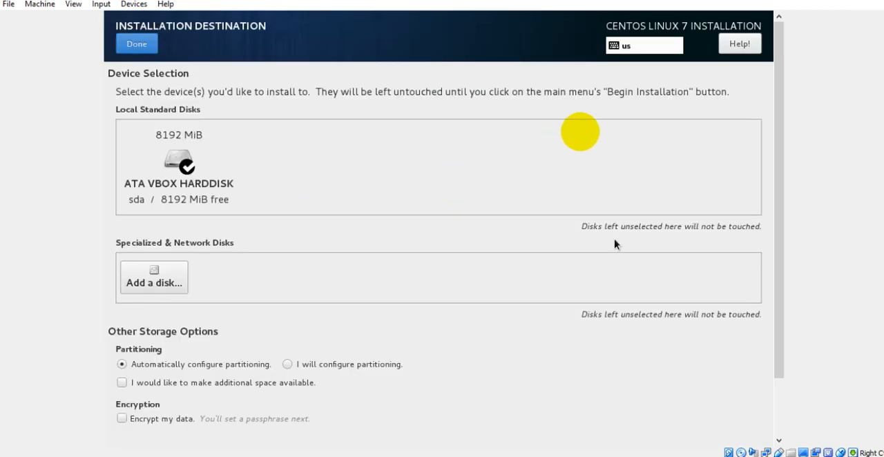
{"action": "left_click", "coordinate": [135, 45]}
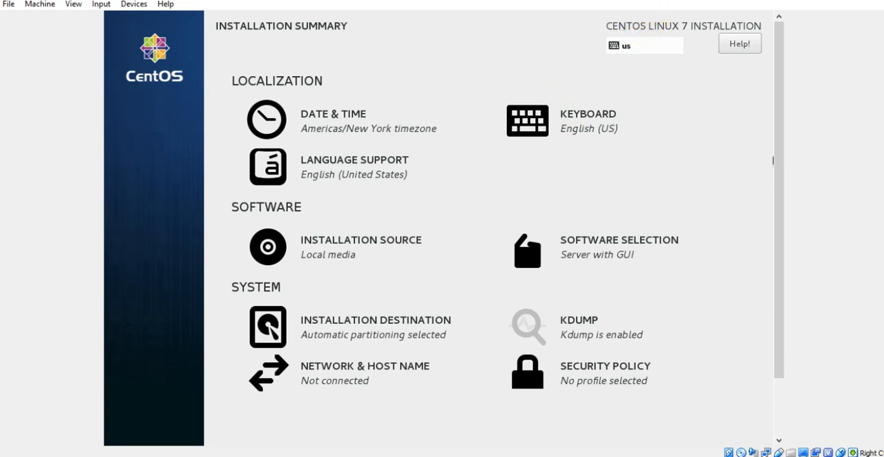
Begin the CentOS Linux 7 installation from the summary and view its progress and the user settings
{"action": "left_click_drag", "start_coordinate": [778, 21], "coordinate": [775, 178]}
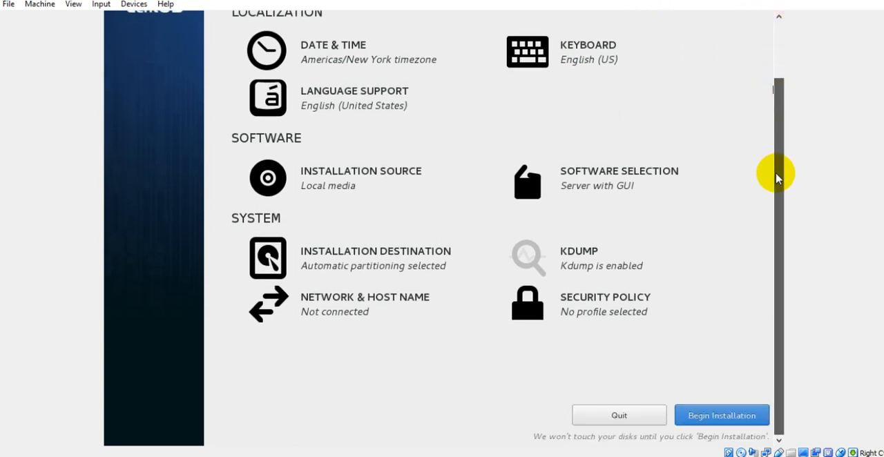
{"action": "left_click", "coordinate": [698, 424]}
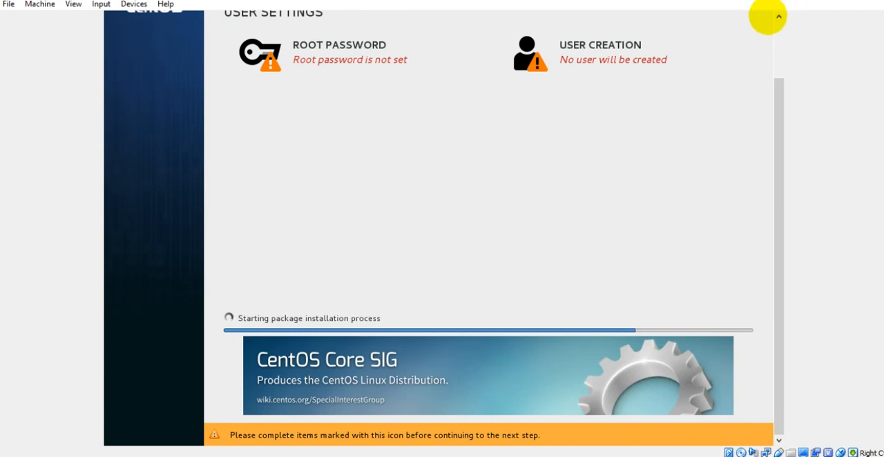
{"action": "left_click", "coordinate": [801, 0]}
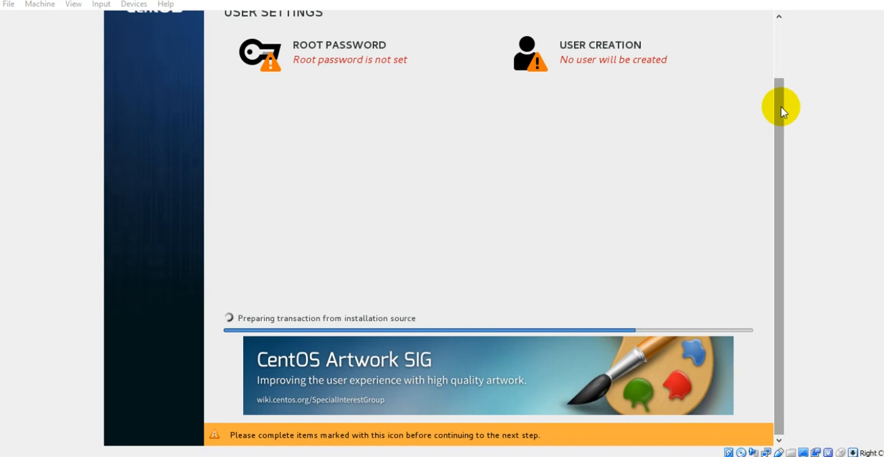
{"action": "left_click_drag", "start_coordinate": [782, 112], "coordinate": [779, 83]}
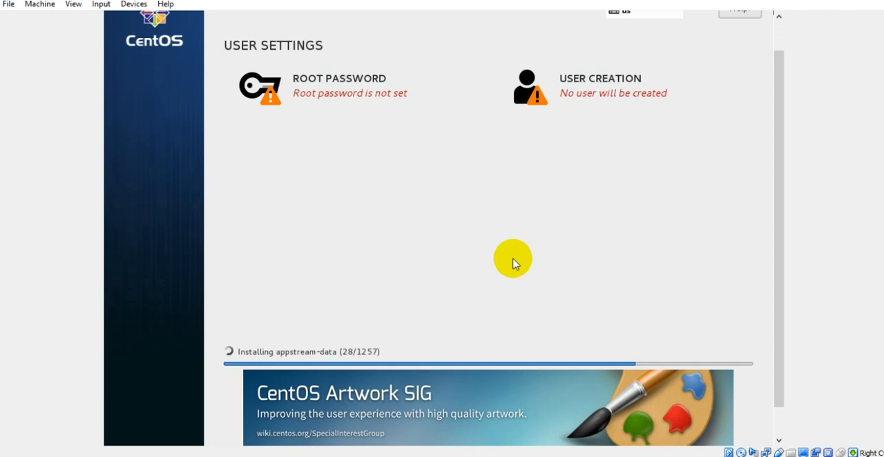
{"action": "left_click", "coordinate": [780, 76]}
{"action": "left_click_drag", "start_coordinate": [780, 76], "coordinate": [780, 30]}
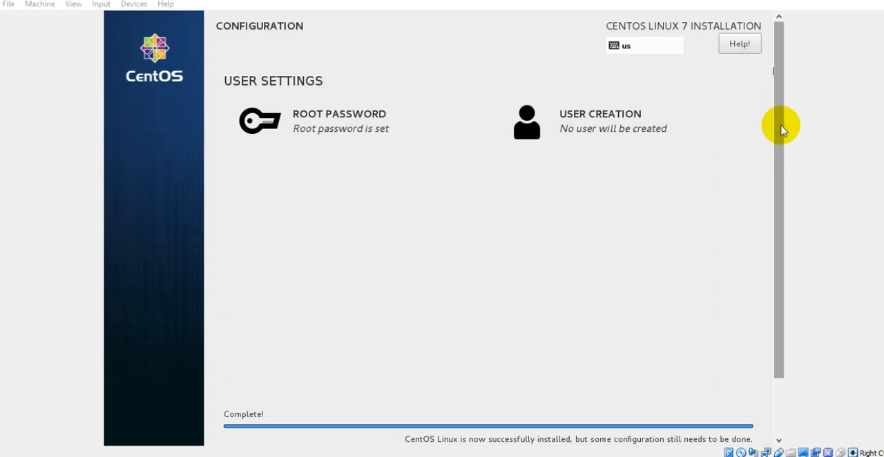
Finish the installer's configuration stage once the package installation is complete
{"action": "left_click_drag", "start_coordinate": [780, 129], "coordinate": [783, 205]}
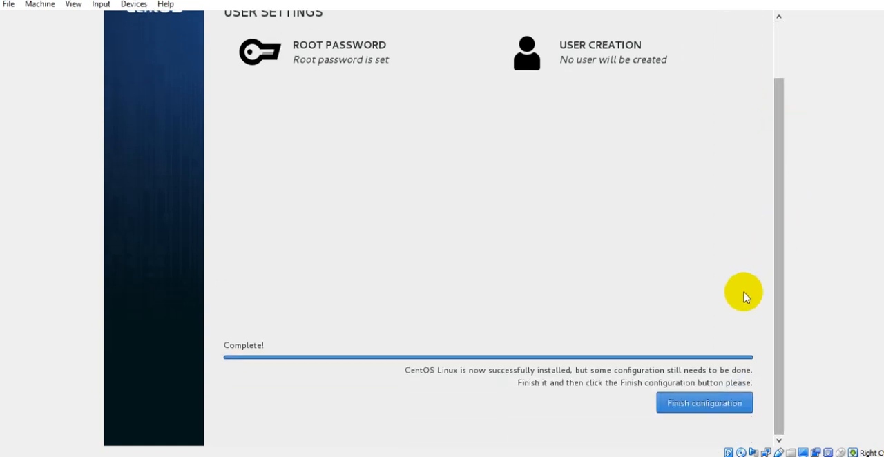
{"action": "left_click", "coordinate": [715, 402]}
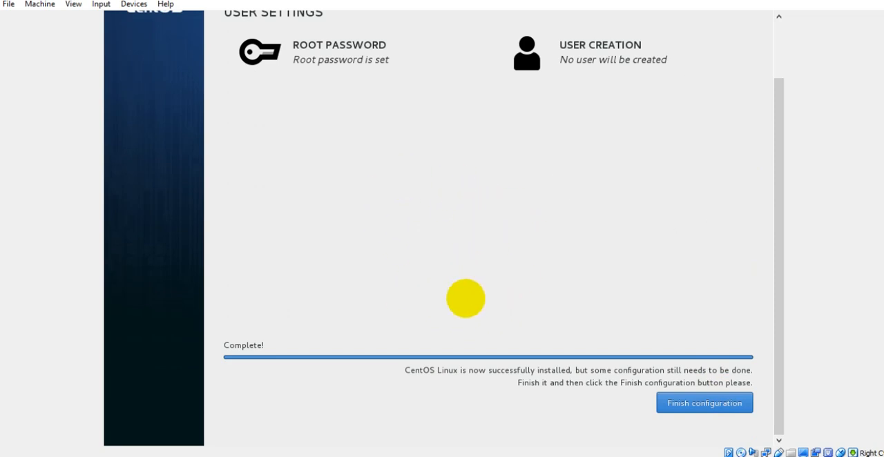
{"action": "left_click", "coordinate": [686, 401]}
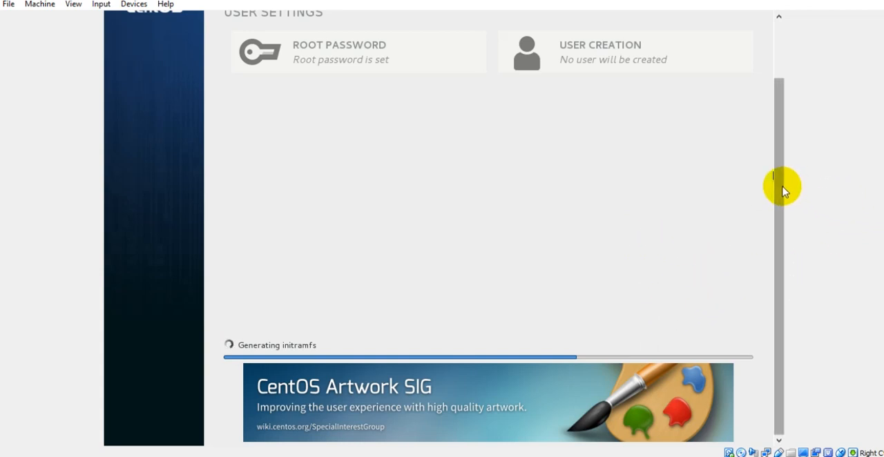
Follow the final configuration progress and reboot the machine into the installed CentOS system
{"action": "left_click_drag", "start_coordinate": [781, 177], "coordinate": [782, 129]}
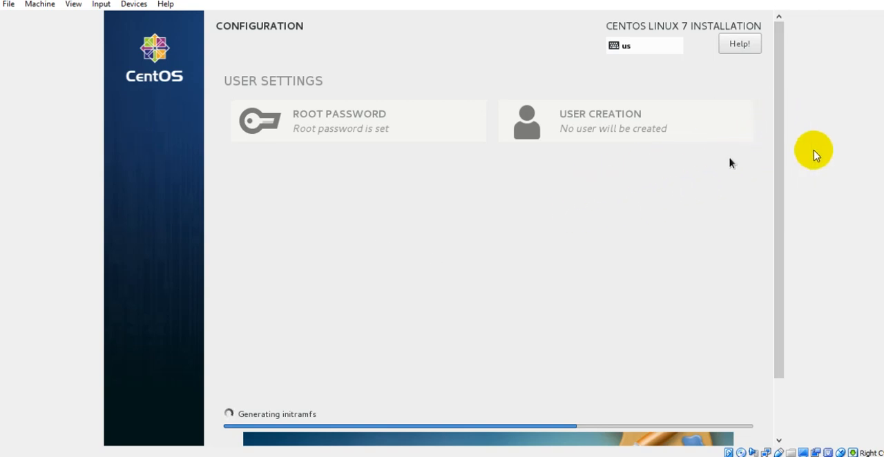
{"action": "left_click_drag", "start_coordinate": [781, 147], "coordinate": [782, 203]}
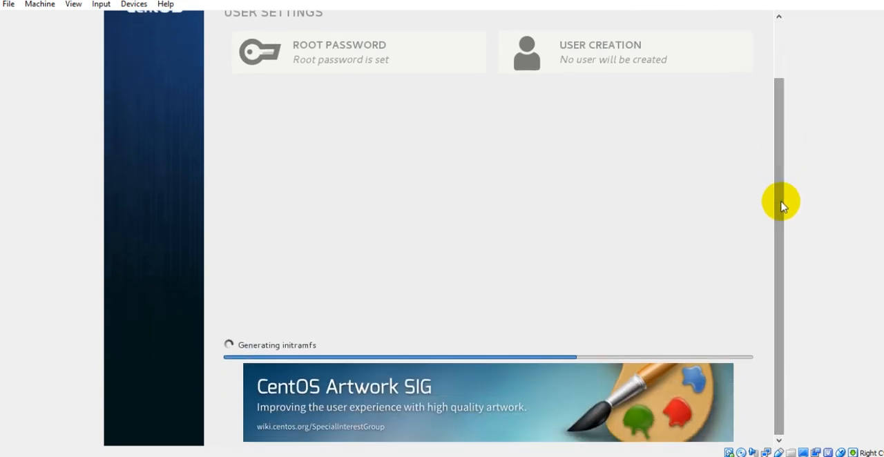
{"action": "left_click_drag", "start_coordinate": [781, 203], "coordinate": [772, 145]}
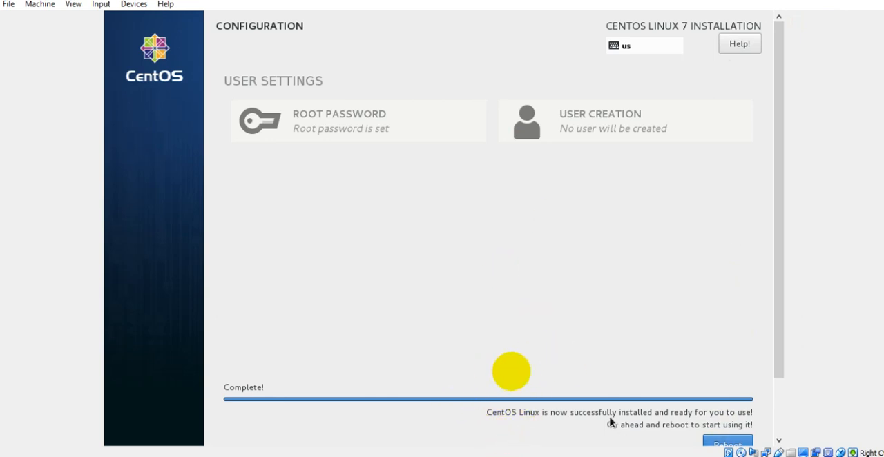
{"action": "left_click", "coordinate": [711, 442]}
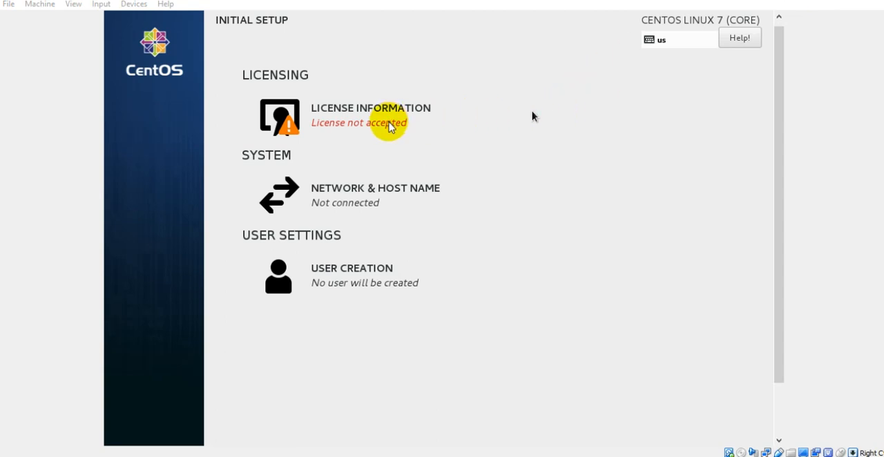
Accept the CentOS-7 license agreement in the initial setup and finish the configuration
{"action": "left_click", "coordinate": [389, 122]}
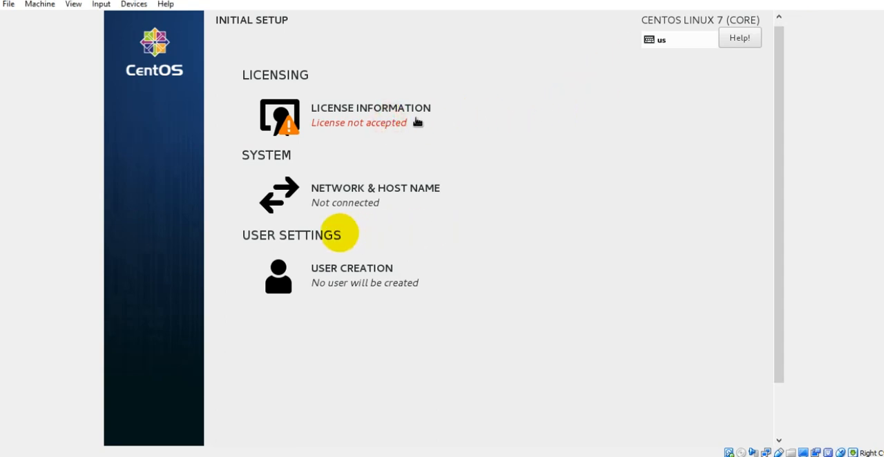
{"action": "left_click", "coordinate": [395, 121]}
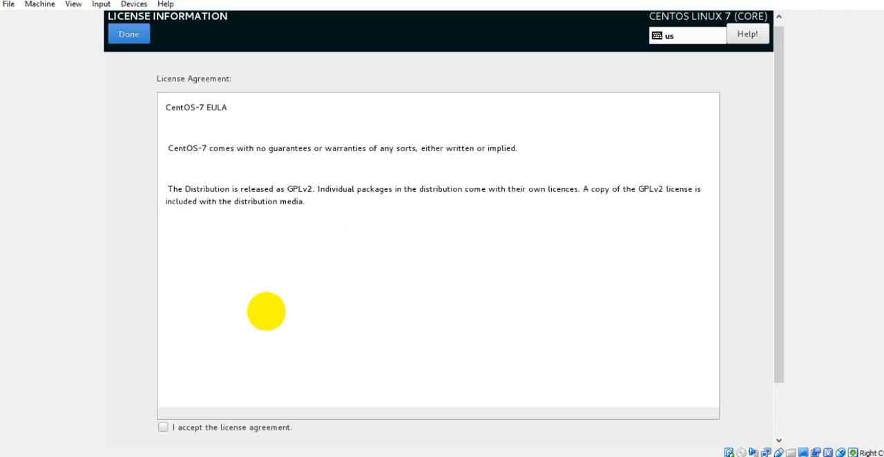
{"action": "left_click", "coordinate": [162, 428]}
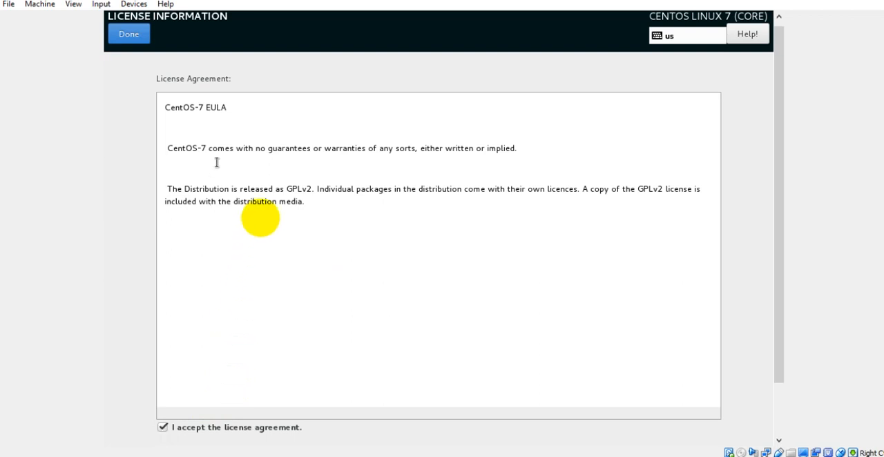
{"action": "left_click", "coordinate": [145, 40]}
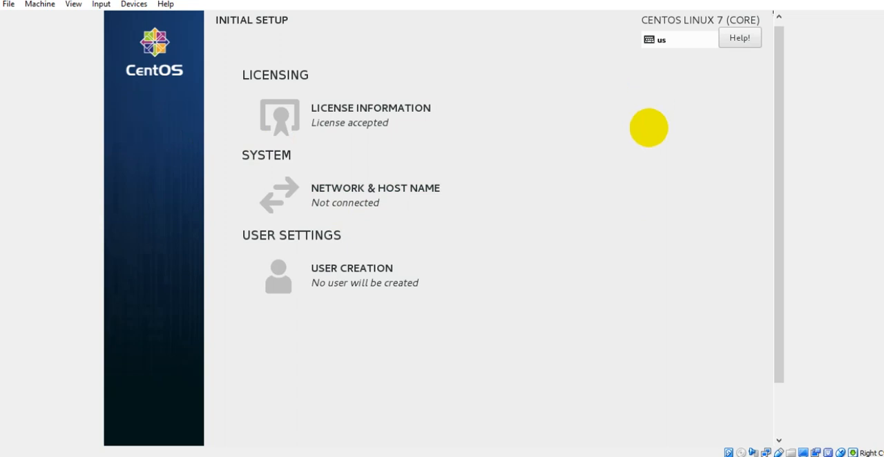
{"action": "left_click_drag", "start_coordinate": [778, 122], "coordinate": [775, 221]}
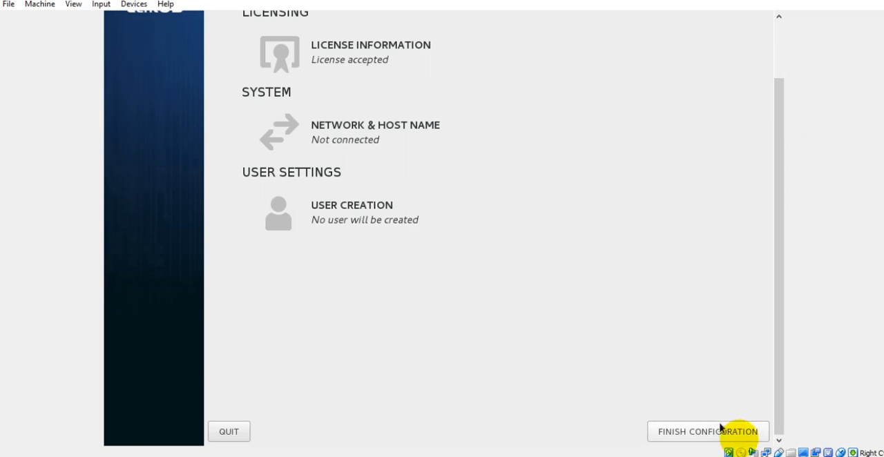
{"action": "left_click", "coordinate": [737, 435]}
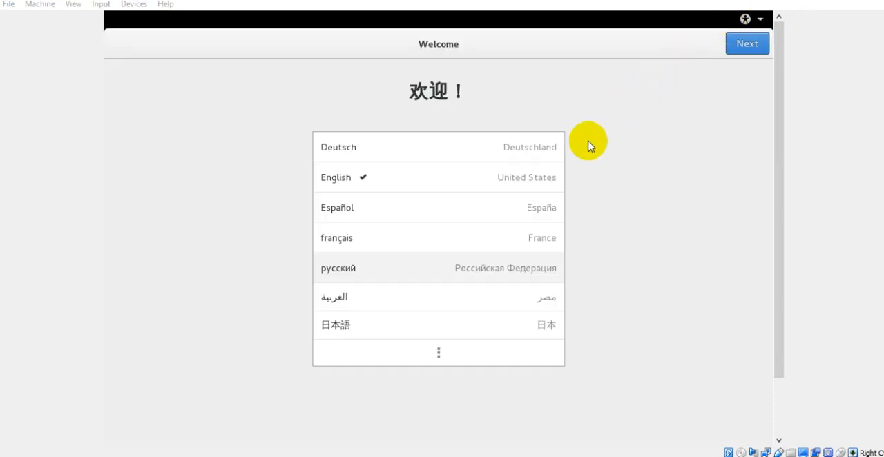
Choose English (United States) as the welcome language and English (US) as the keyboard layout
{"action": "left_click", "coordinate": [540, 173]}
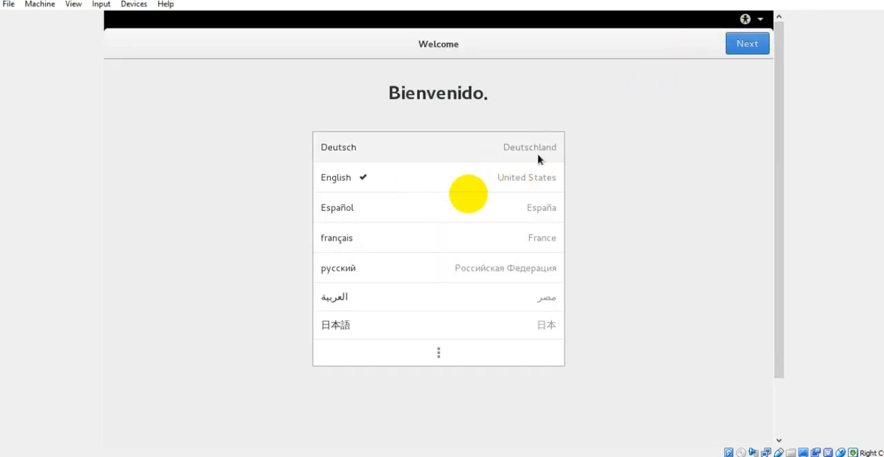
{"action": "left_click", "coordinate": [526, 176]}
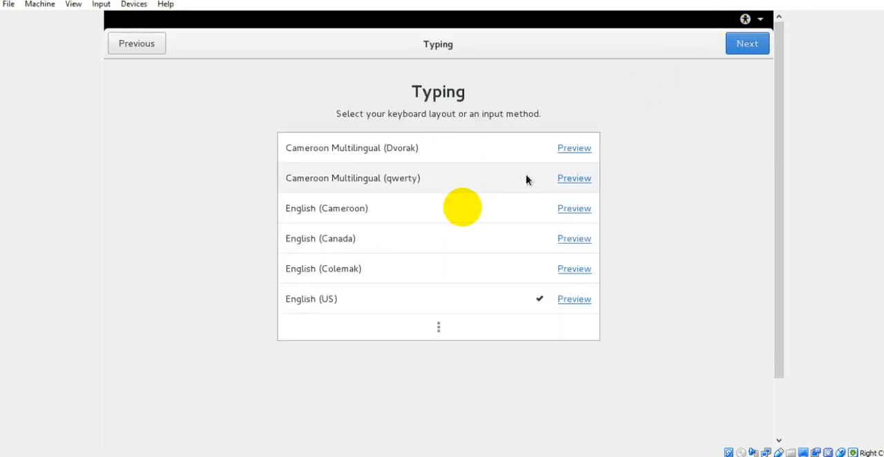
{"action": "left_click", "coordinate": [376, 313]}
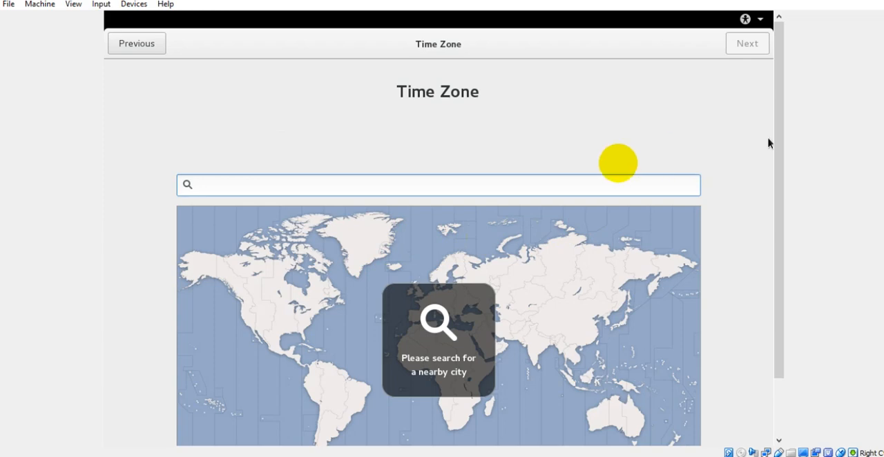
Set the time zone city to Islamabad, Pakistan, and skip connecting online accounts
{"action": "type", "text": "pakis"}
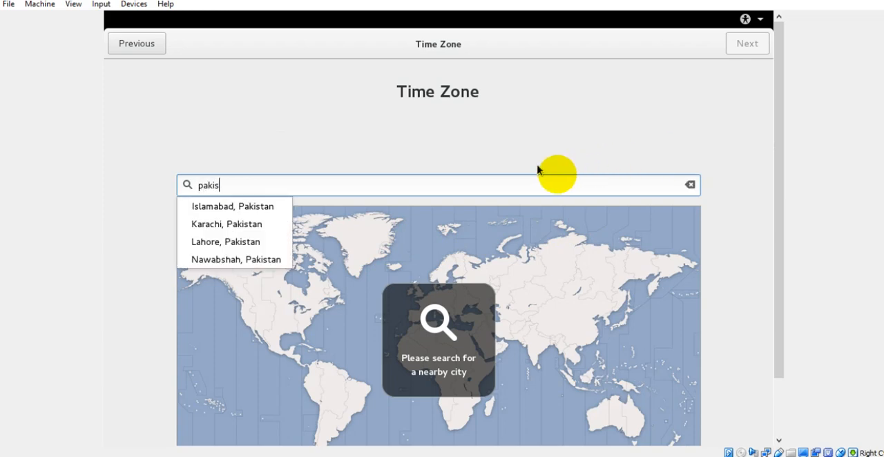
{"action": "left_click", "coordinate": [275, 208]}
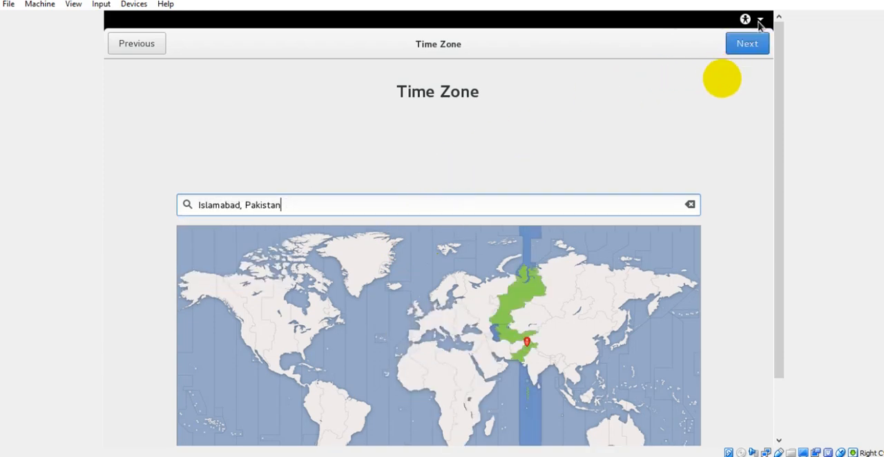
{"action": "left_click", "coordinate": [751, 46]}
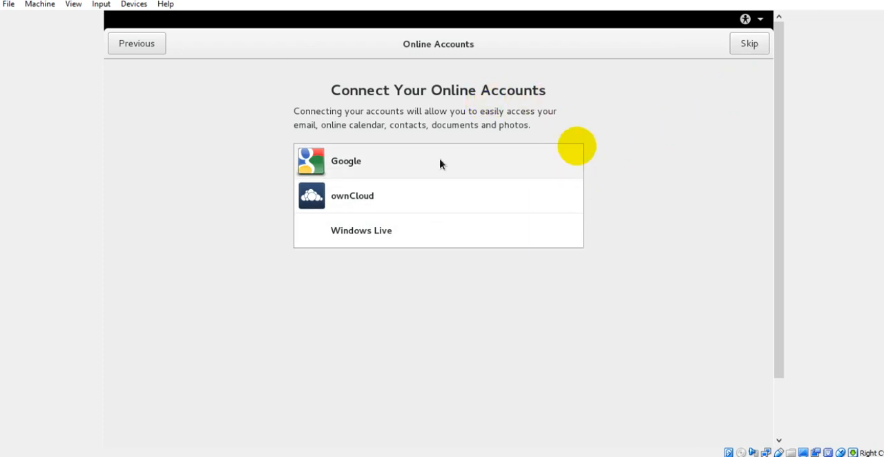
{"action": "left_click", "coordinate": [752, 44]}
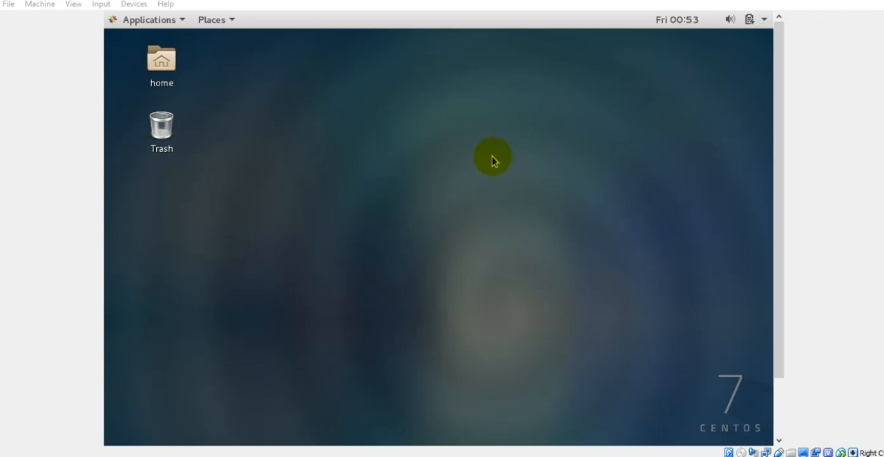
Open the home folder from the desktop to view its contents, then close the file window
{"action": "left_click", "coordinate": [159, 66]}
{"action": "double_click", "coordinate": [159, 66]}
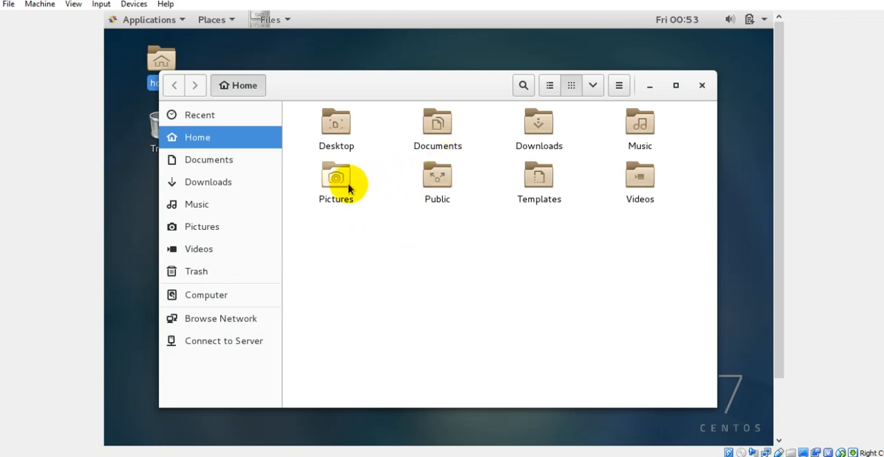
{"action": "left_click", "coordinate": [701, 86]}
Open a terminal from the desktop and switch to the superuser with su root, entering the root password
{"action": "right_click", "coordinate": [585, 98]}
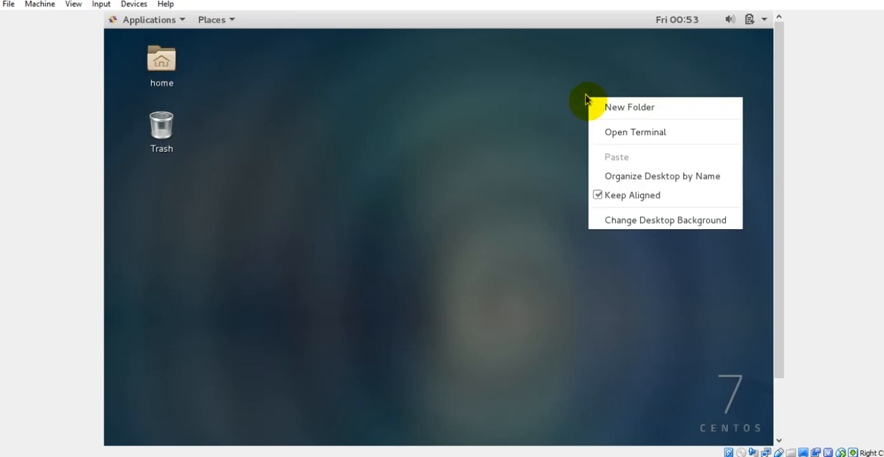
{"action": "left_click", "coordinate": [606, 132]}
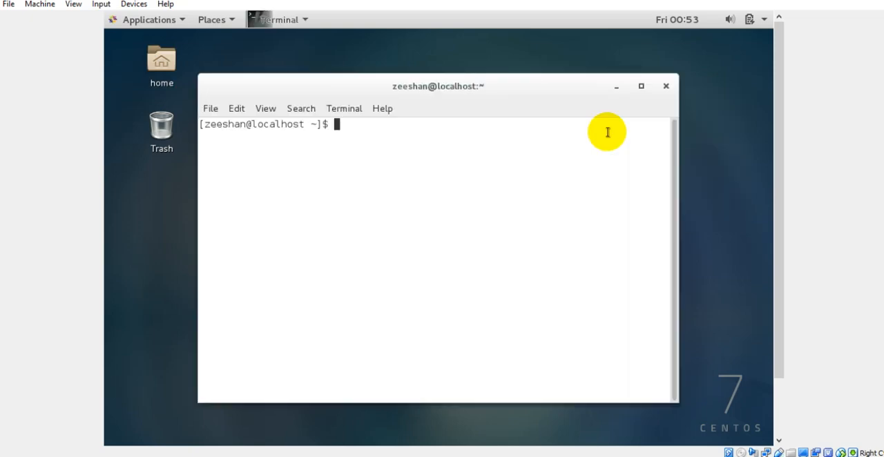
{"action": "type", "text": "su root"}
{"action": "key", "text": "Return"}
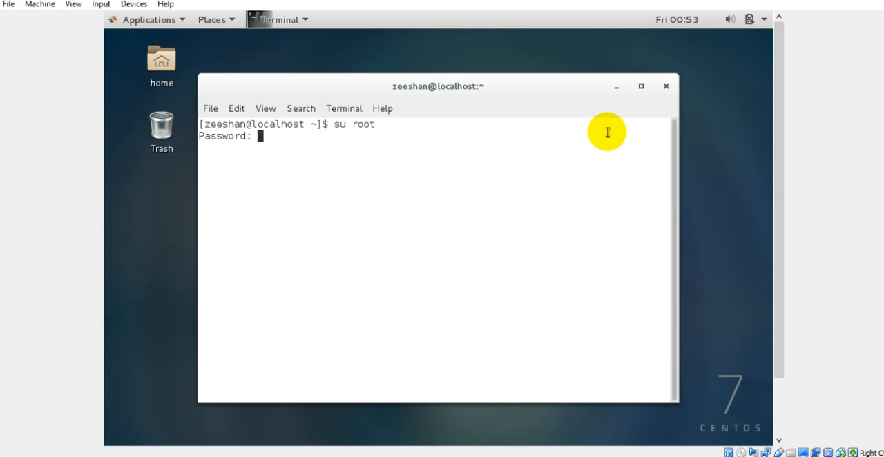
{"action": "key", "text": "Return"}
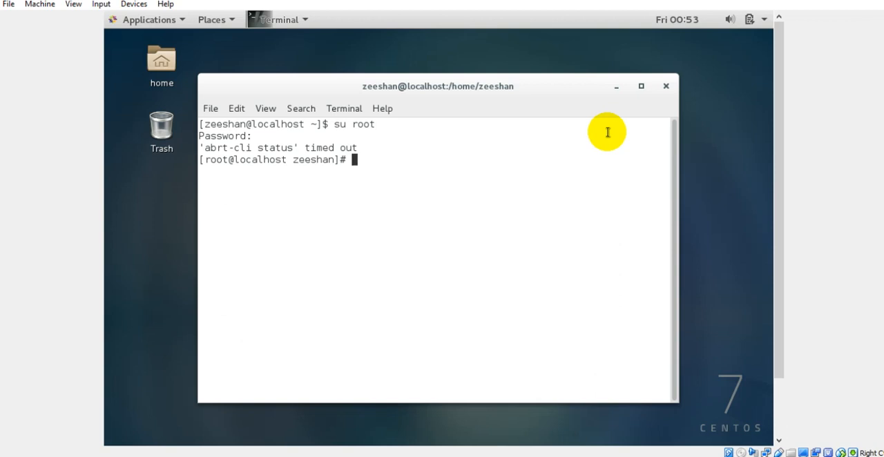
Clear the terminal output, then close the terminal and end its running process
{"action": "type", "text": "clear"}
{"action": "key", "text": "Return"}
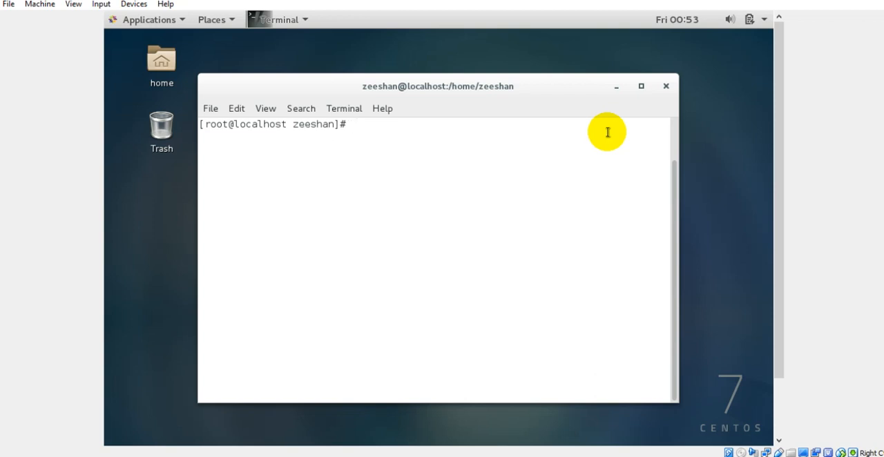
{"action": "left_click", "coordinate": [662, 90]}
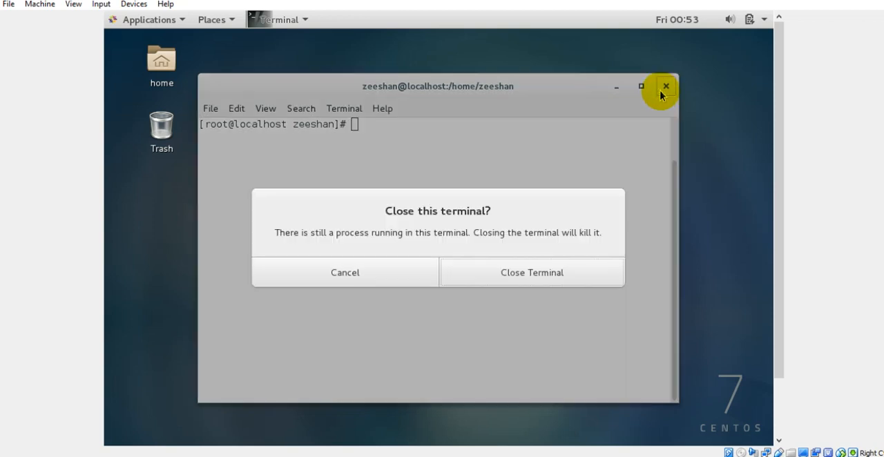
{"action": "left_click", "coordinate": [524, 274]}
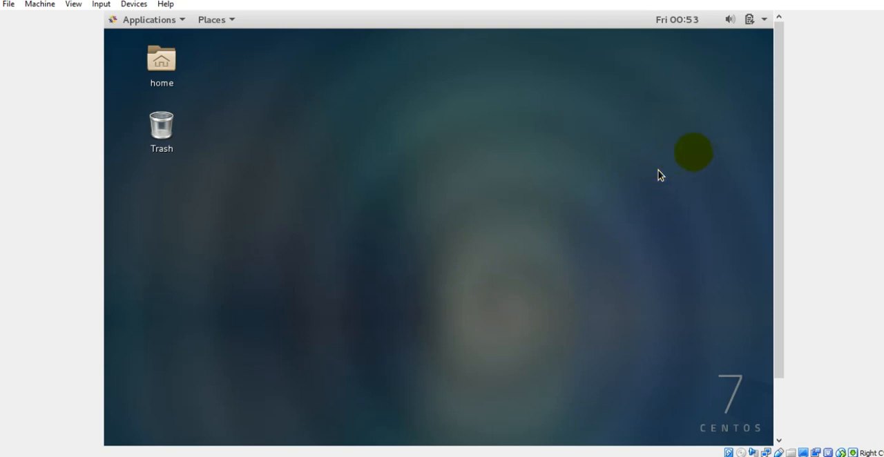
Switch to the CentOS training presentation in PowerPoint and go to slide 6
{"action": "left_click_drag", "start_coordinate": [781, 149], "coordinate": [783, 184]}
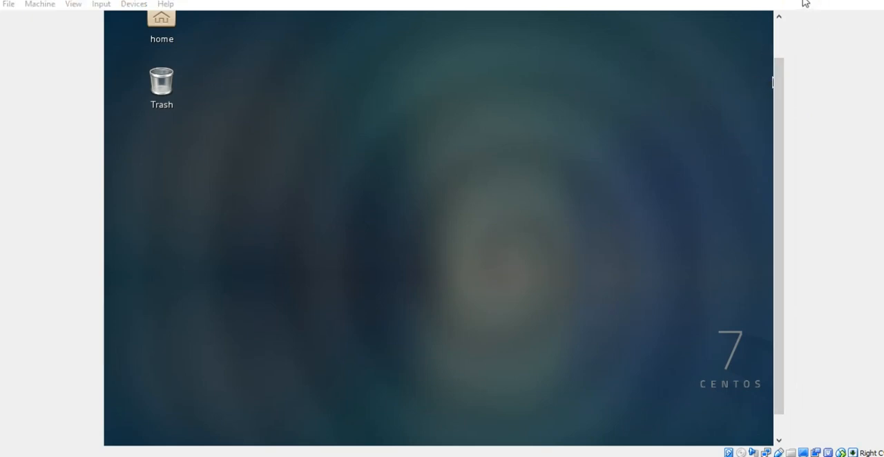
{"action": "left_click", "coordinate": [717, 78]}
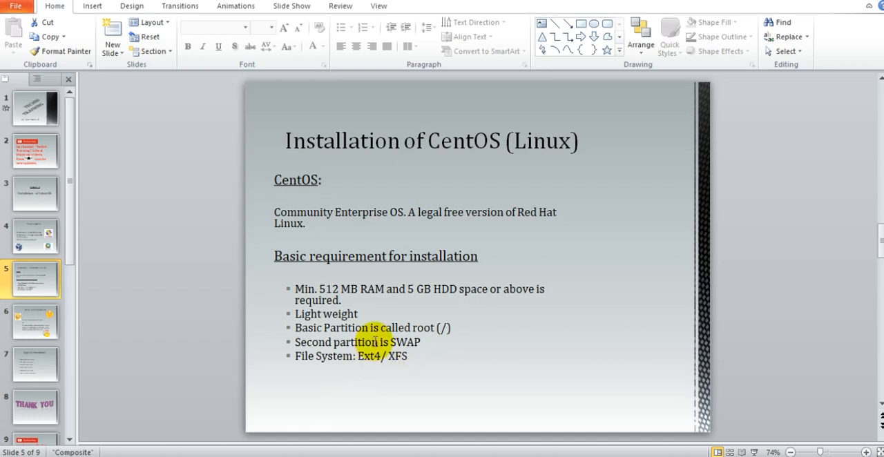
{"action": "left_click", "coordinate": [47, 324]}
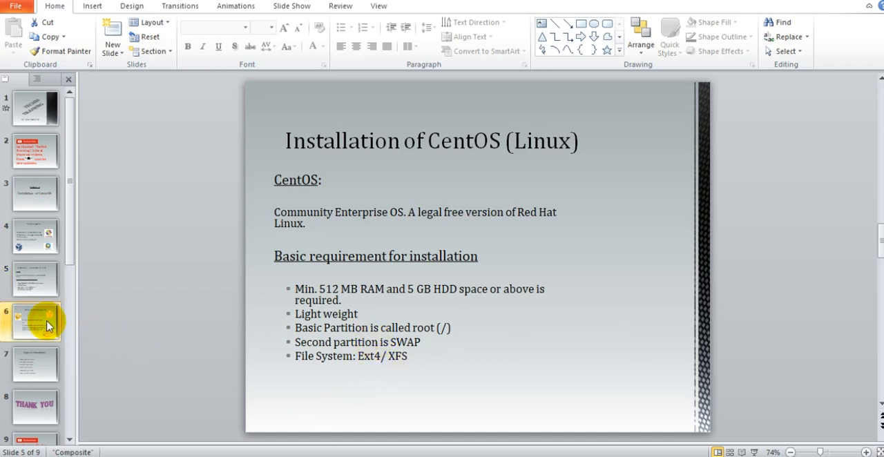